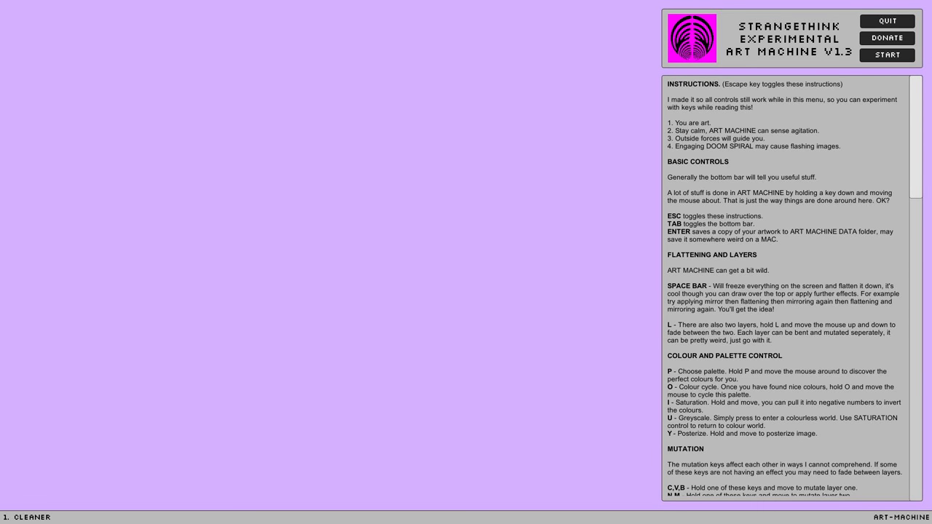
Step: Paint a glitchy curved stroke on the left and diagonal blue, purple, olive and pink bands
left_click_drag(208, 229, 126, 375)
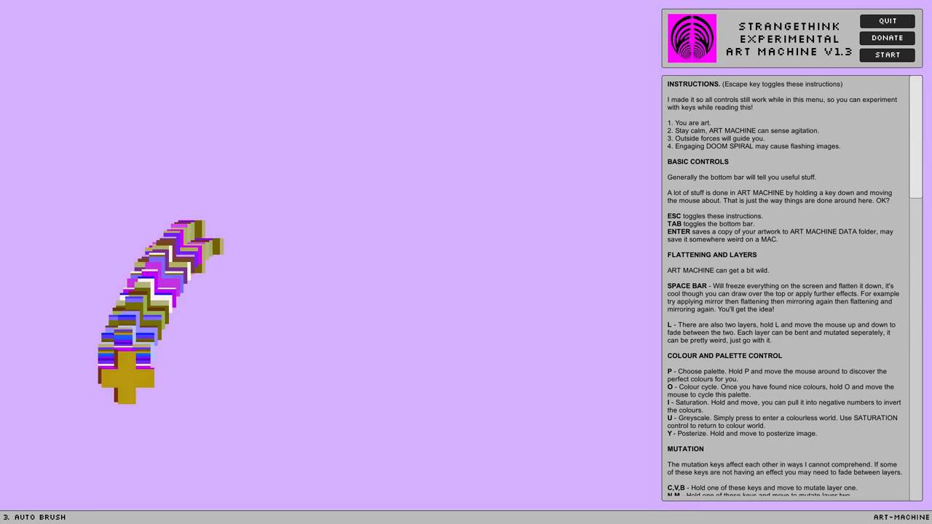
left_click_drag(284, 329, 437, 495)
left_click_drag(429, 322, 575, 492)
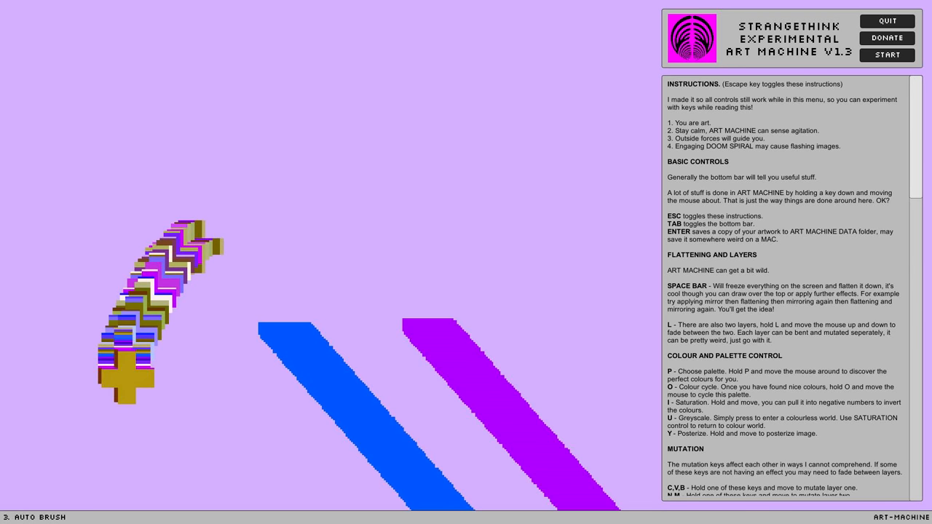
left_click_drag(422, 193, 641, 451)
left_click_drag(251, 198, 539, 496)
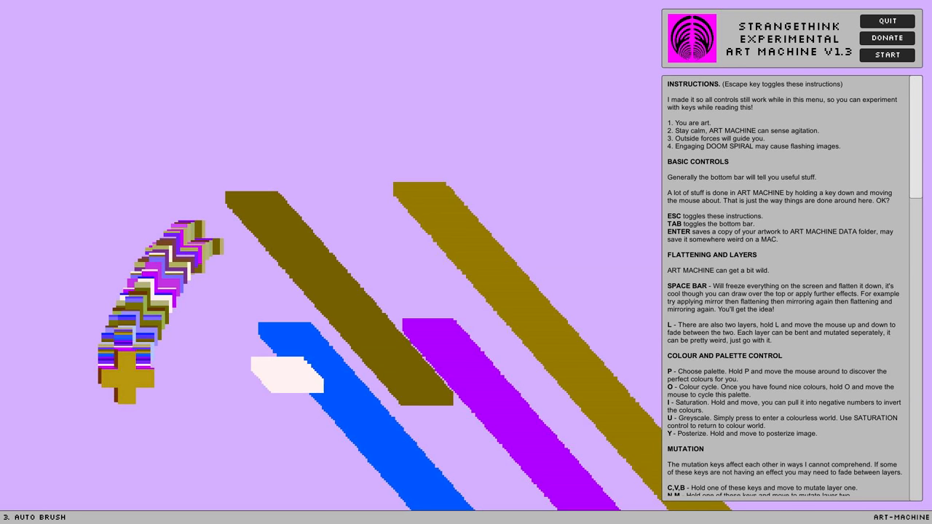
left_click_drag(277, 368, 422, 503)
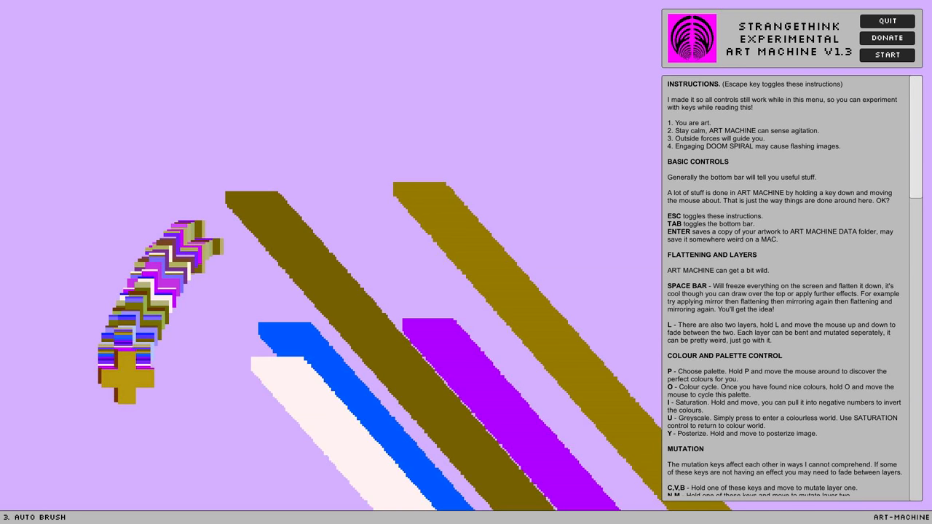
scroll(787, 292, "down", 2)
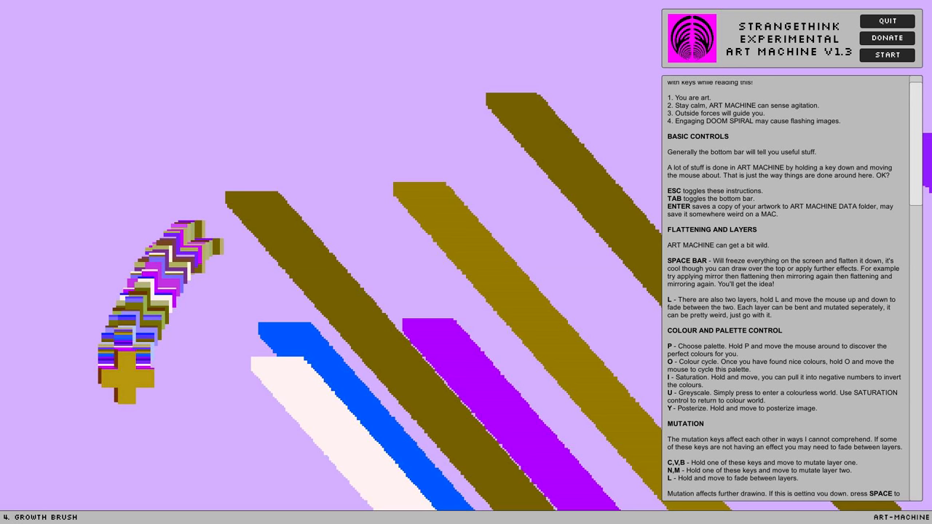
Step: Grow violet, magenta and green branching trees over the bands
left_click_drag(393, 146, 568, 218)
left_click_drag(218, 277, 408, 218)
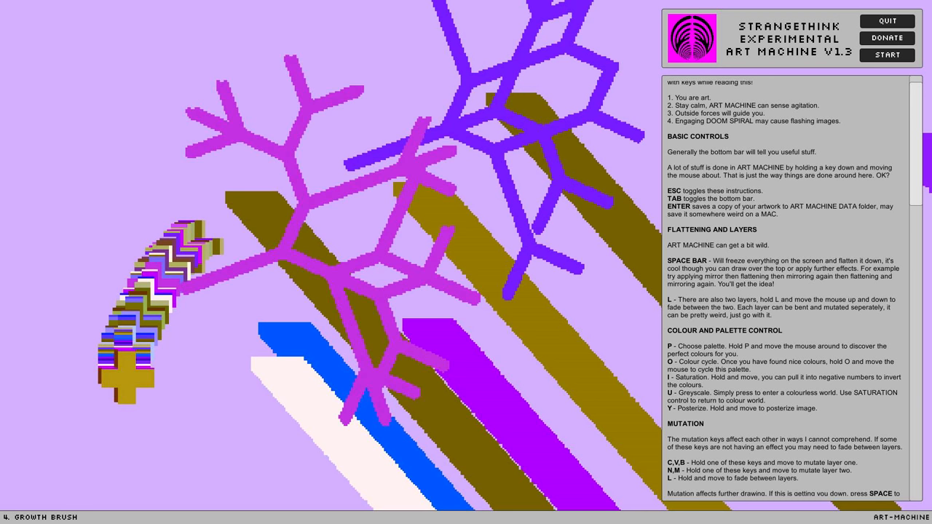
left_click_drag(233, 269, 474, 248)
key("5")
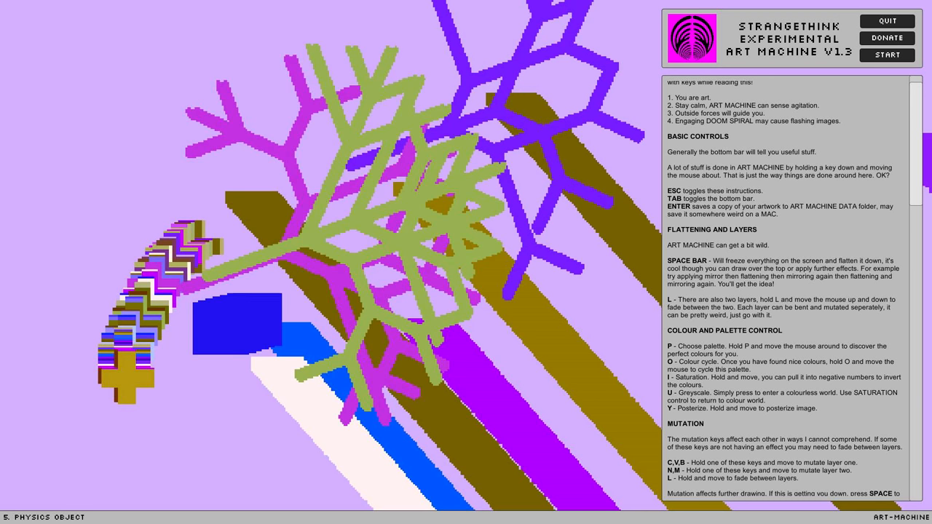
Step: Drop blue, brown, olive and light-blue slabs into a pile across the canvas centre
mouse_move(204, 328)
left_mouse_down()
mouse_move(437, 284)
mouse_move(656, 204)
left_mouse_up()
mouse_move(174, 328)
left_mouse_down()
mouse_move(510, 254)
mouse_move(408, 263)
left_mouse_up()
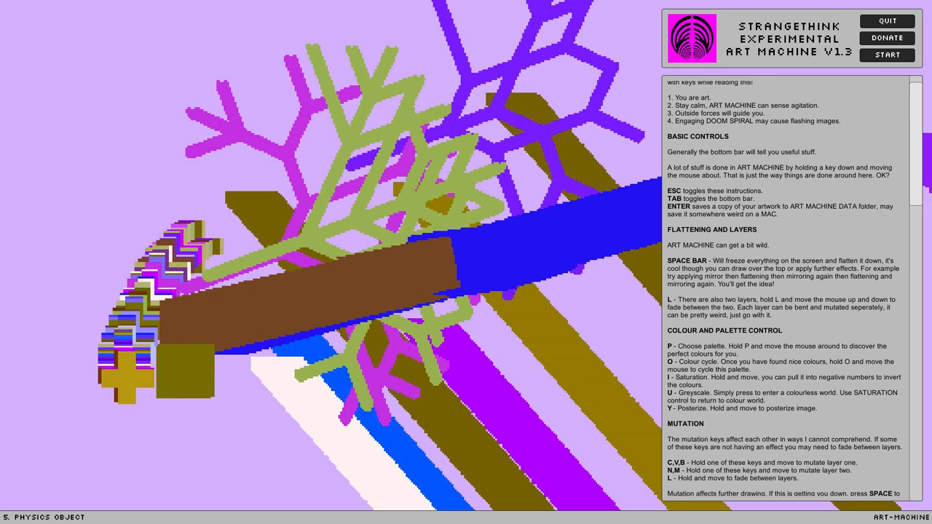
mouse_move(161, 372)
left_mouse_down()
mouse_move(306, 335)
mouse_move(455, 255)
left_mouse_up()
left_click_drag(510, 248, 437, 262)
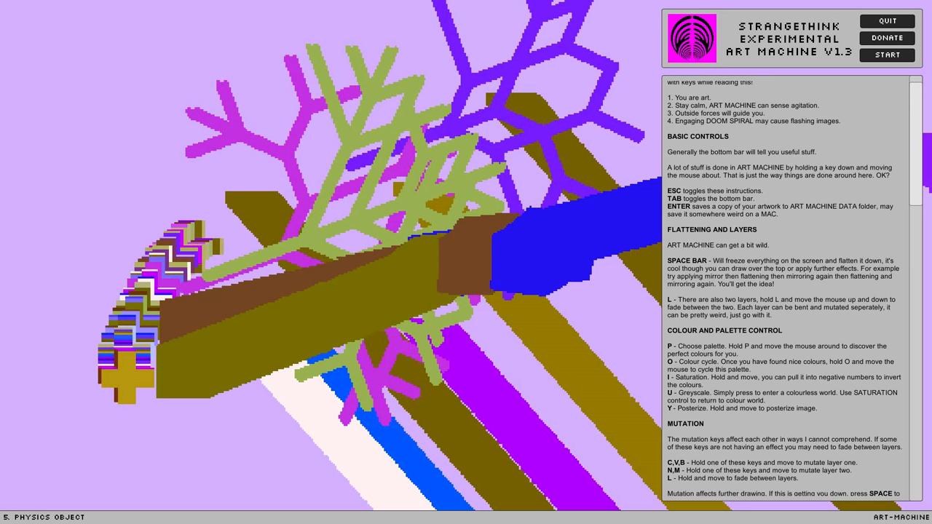
mouse_move(247, 313)
left_mouse_down()
mouse_move(401, 287)
mouse_move(437, 343)
mouse_move(554, 218)
mouse_move(408, 219)
mouse_move(510, 277)
mouse_move(400, 327)
mouse_move(437, 211)
mouse_move(561, 182)
left_mouse_up()
mouse_move(437, 218)
left_mouse_down()
mouse_move(408, 313)
mouse_move(394, 291)
mouse_move(525, 204)
mouse_move(539, 182)
left_mouse_up()
mouse_move(452, 313)
left_mouse_down()
mouse_move(408, 305)
mouse_move(393, 277)
mouse_move(510, 189)
mouse_move(532, 240)
mouse_move(423, 313)
mouse_move(394, 291)
mouse_move(510, 190)
mouse_move(539, 262)
mouse_move(495, 320)
mouse_move(503, 189)
mouse_move(379, 248)
left_mouse_up()
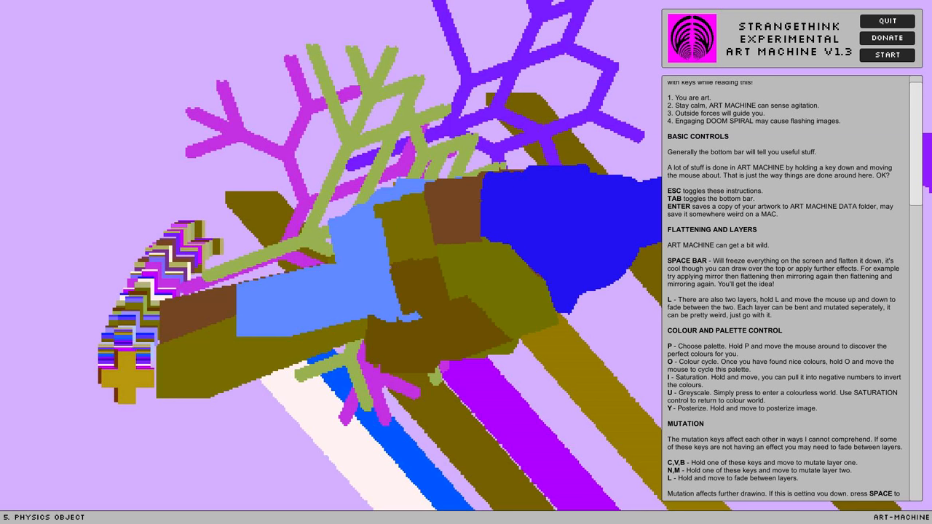
Step: Reshape the central brown and olive slabs and add blue, lavender and purple slabs to the heap
mouse_move(539, 262)
left_mouse_down()
mouse_move(408, 226)
mouse_move(401, 292)
left_mouse_up()
left_click_drag(408, 219, 503, 196)
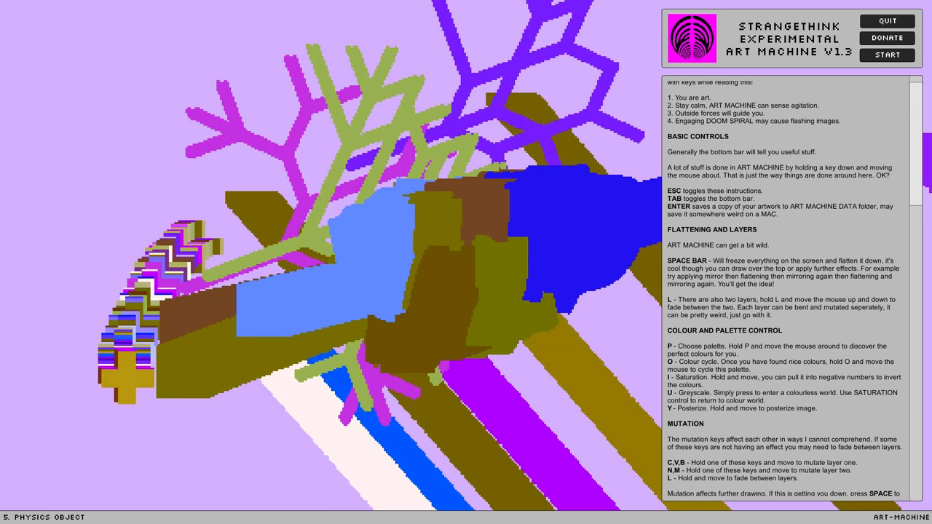
left_click_drag(503, 218, 488, 291)
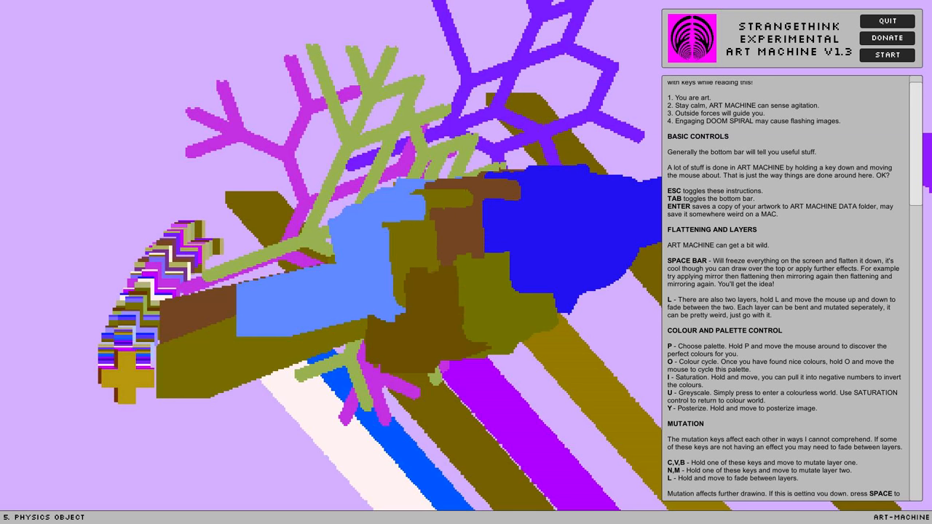
left_click_drag(451, 212, 488, 321)
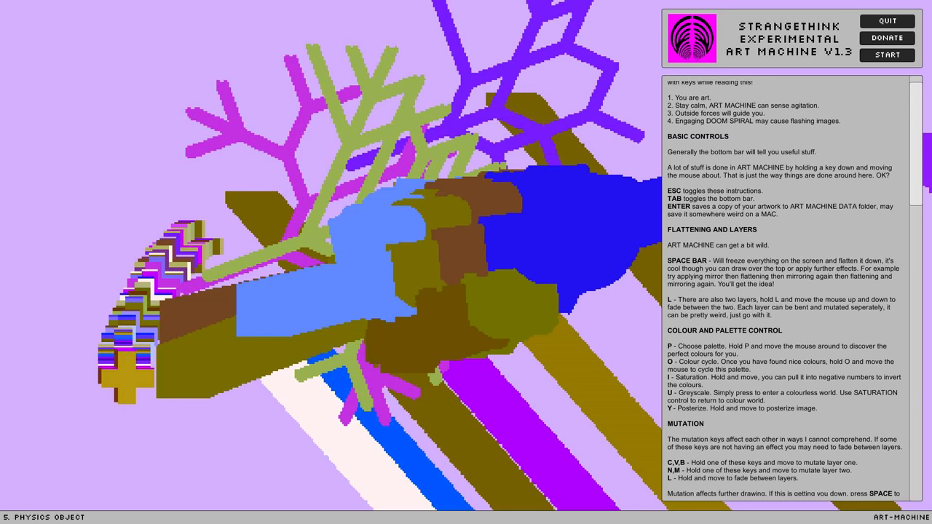
left_click_drag(452, 218, 407, 241)
left_click_drag(525, 277, 415, 372)
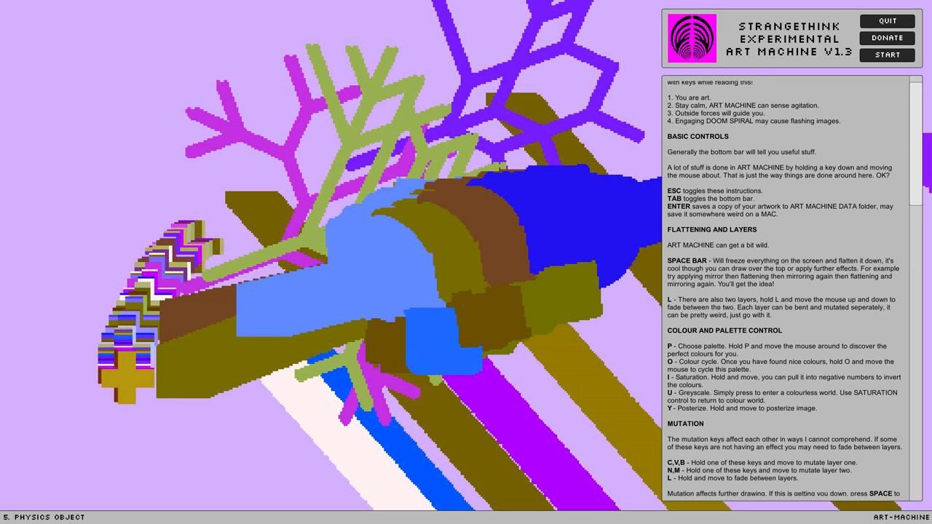
left_click_drag(452, 313, 481, 343)
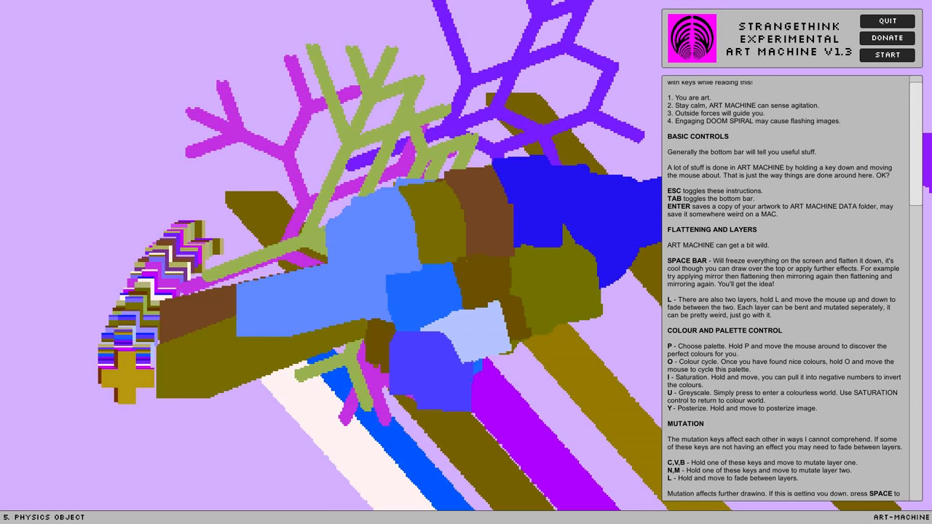
mouse_move(531, 240)
left_mouse_down()
mouse_move(364, 357)
mouse_move(437, 306)
left_mouse_up()
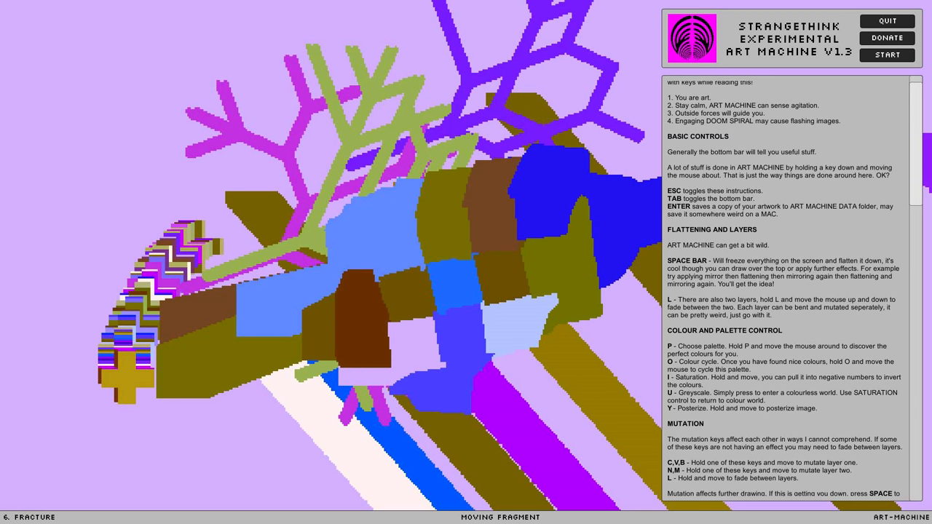
Step: Move a square chunk, magenta branch fragments and left-centre chunks of the painting to new spots
mouse_move(408, 305)
left_mouse_down()
mouse_move(364, 204)
mouse_move(378, 306)
left_mouse_up()
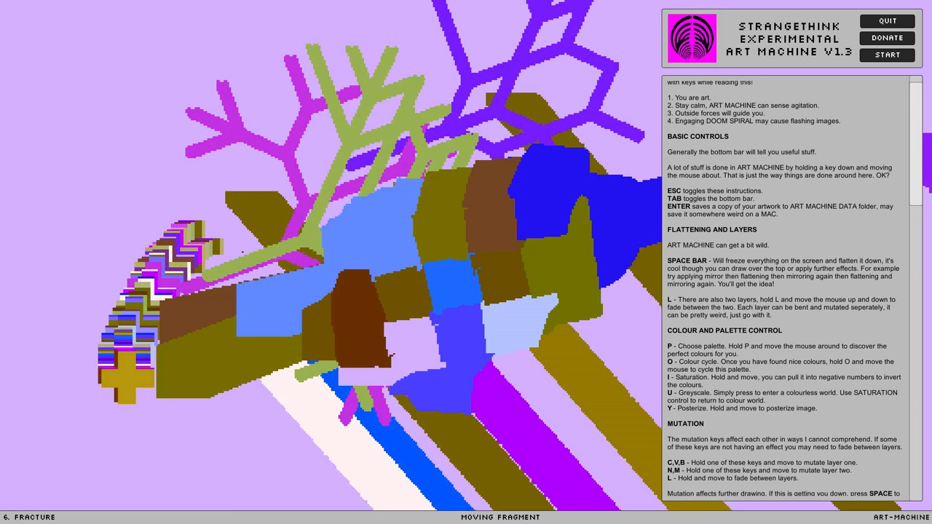
left_click_drag(284, 306, 182, 146)
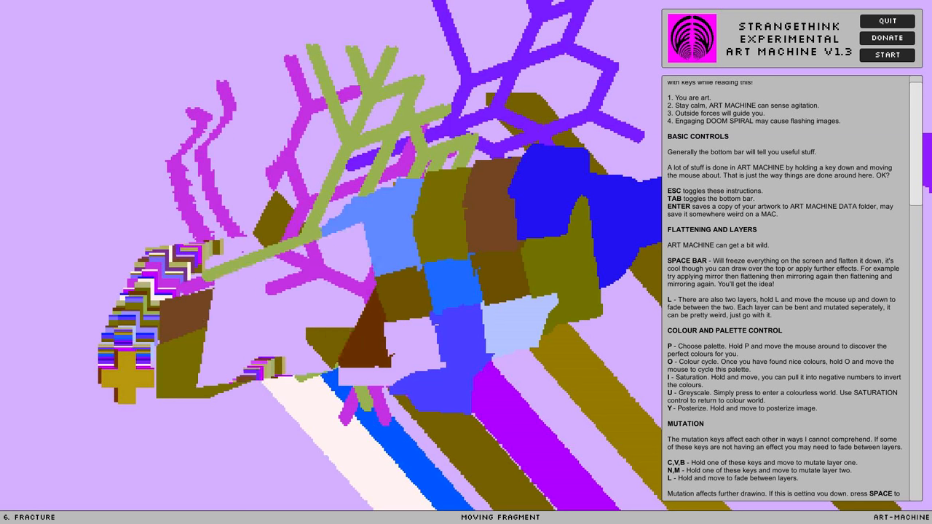
left_click_drag(182, 182, 255, 255)
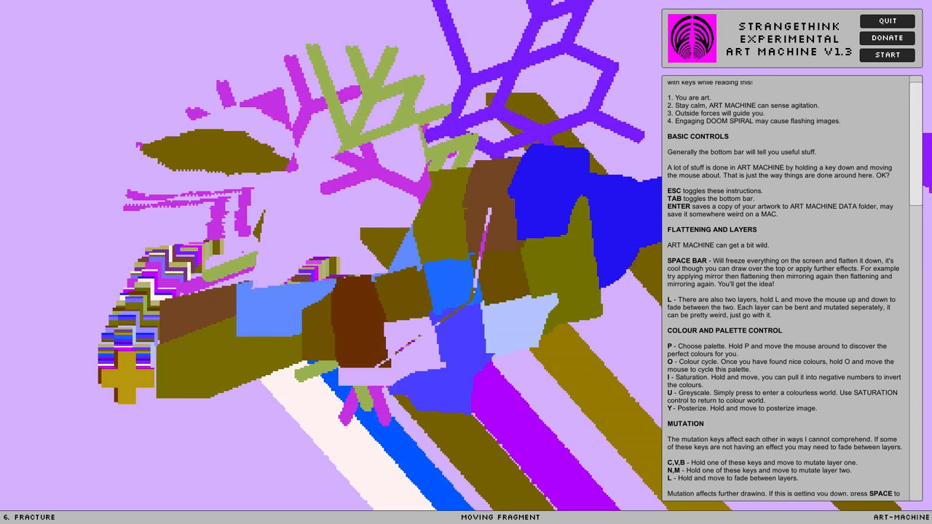
left_click_drag(218, 182, 255, 255)
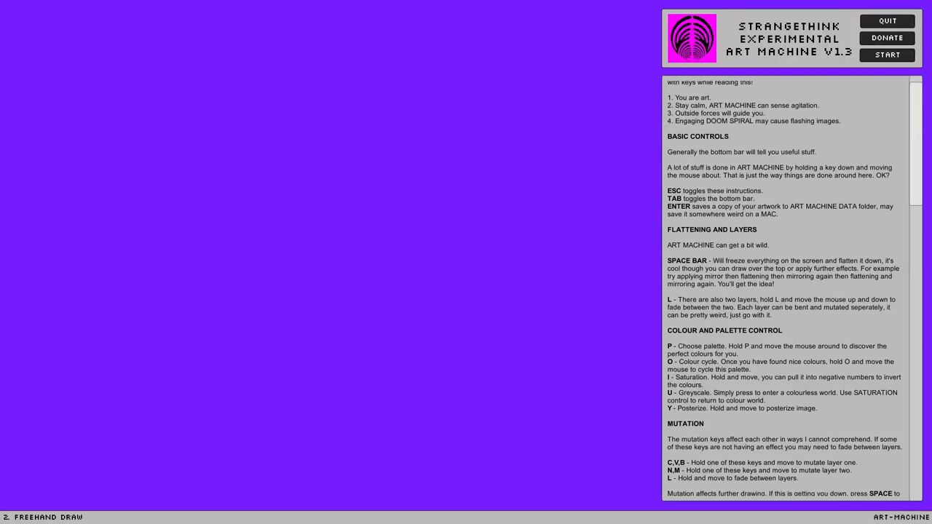
Step: Draw a glitchy spiral stroke and grow lavender and yellow snowflake branches across it
left_click_drag(218, 211, 386, 122)
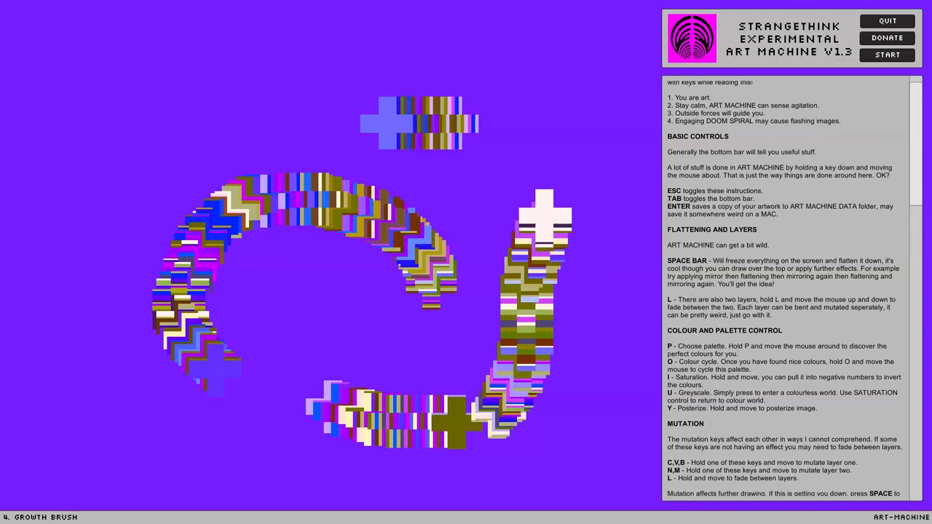
mouse_move(452, 291)
left_mouse_down()
mouse_move(547, 218)
mouse_move(437, 218)
mouse_move(306, 305)
mouse_move(255, 110)
mouse_move(291, 44)
left_mouse_up()
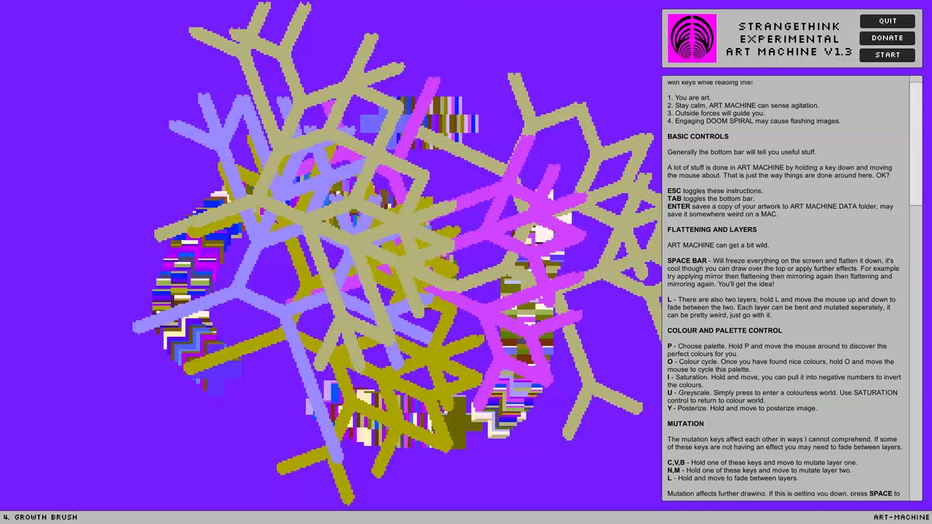
mouse_move(356, 292)
left_mouse_down()
mouse_move(532, 219)
mouse_move(496, 145)
mouse_move(452, 190)
left_mouse_up()
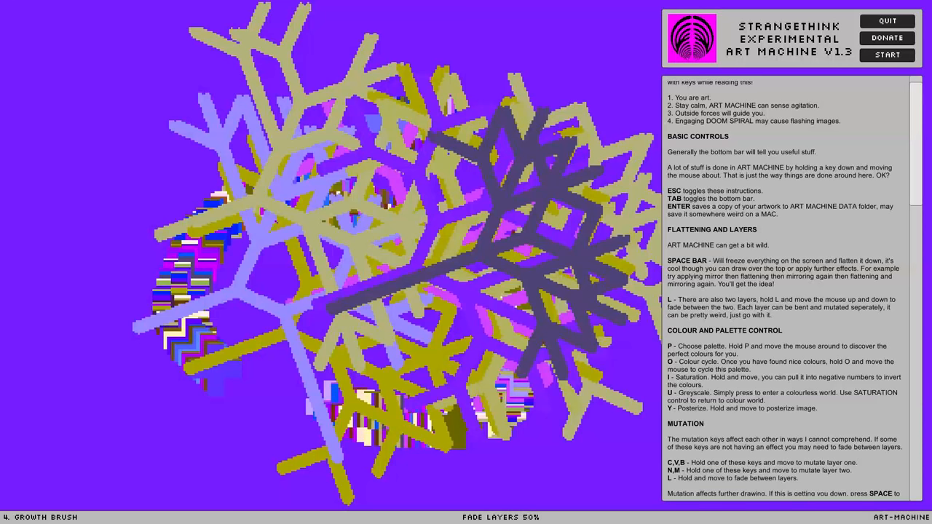
Step: Fade between layers and paint magenta, green and brown snowflake branches over the centre and right
key("l")
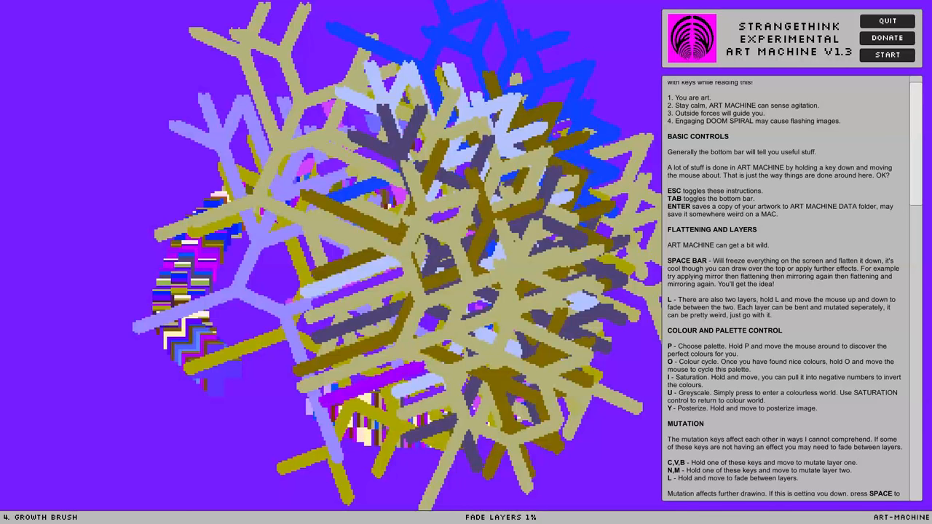
left_click_drag(437, 350, 466, 87)
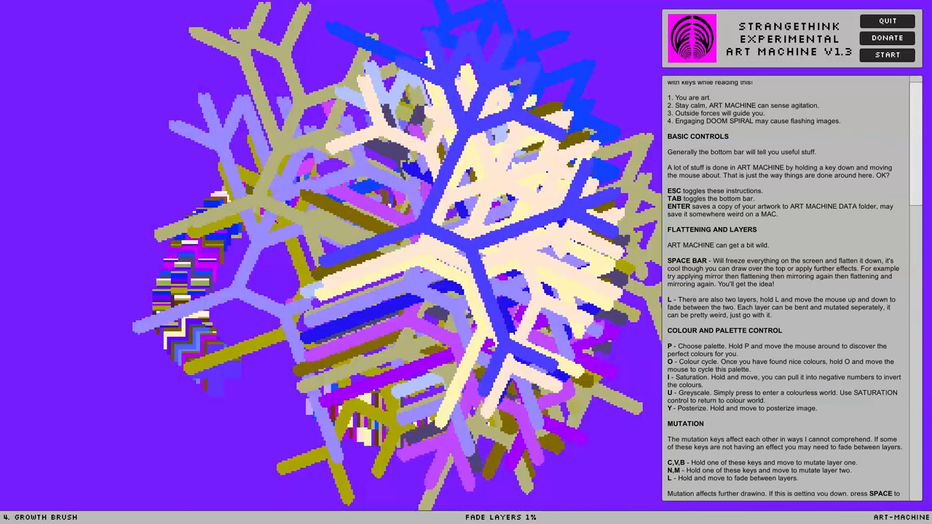
key("l")
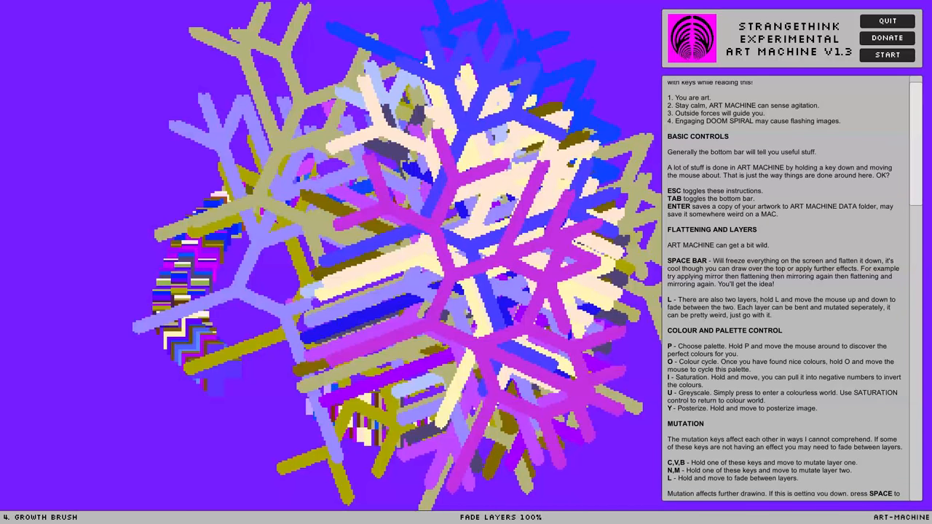
left_click_drag(466, 218, 510, 306)
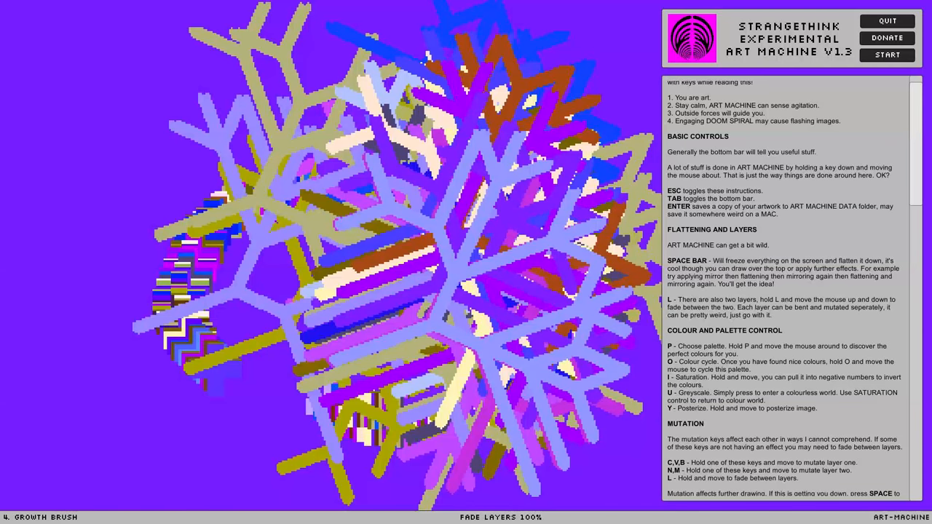
left_click_drag(481, 204, 568, 262)
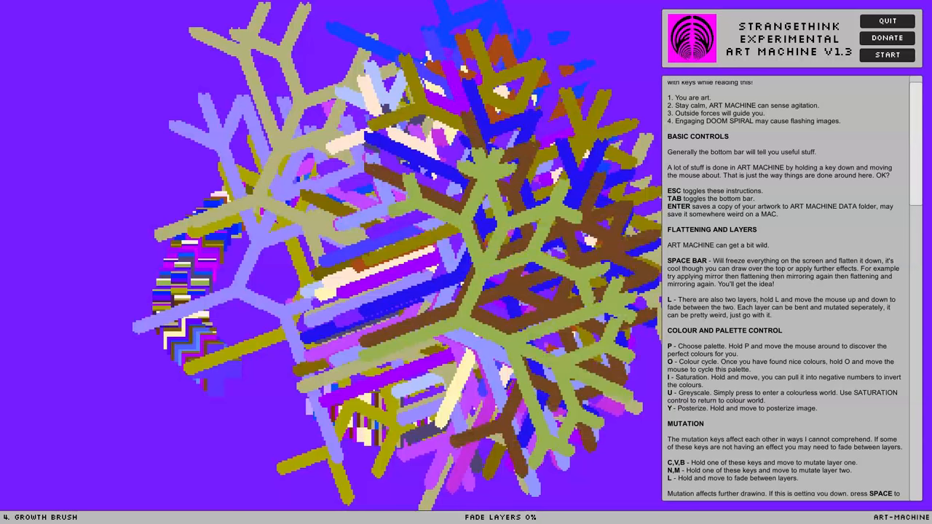
Step: Stretch and shift central fragments of the fractured artwork, then distort and mutate the whole piece
key("7")
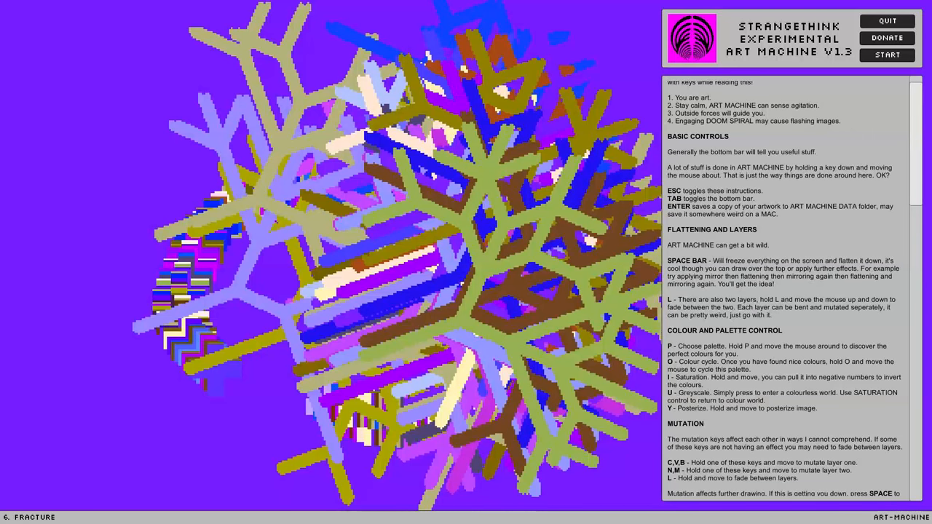
left_click_drag(451, 219, 364, 378)
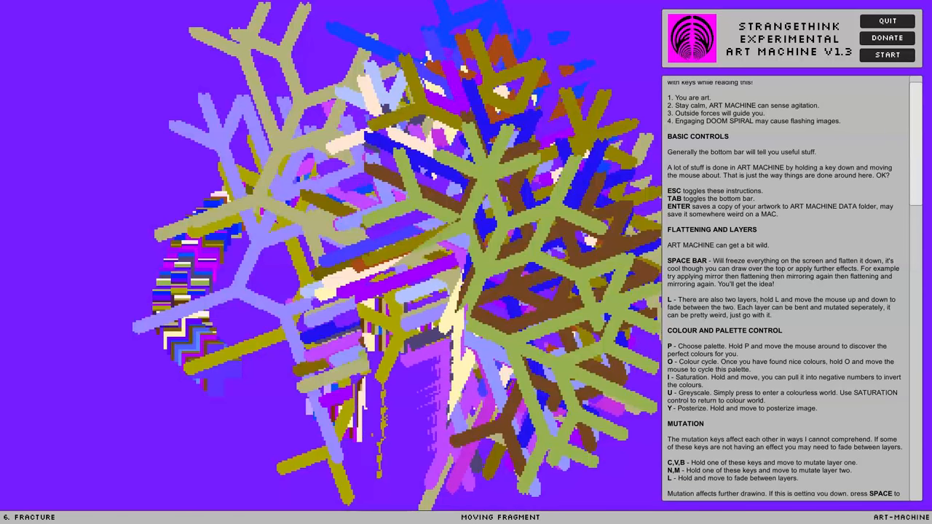
left_click_drag(335, 342, 306, 337)
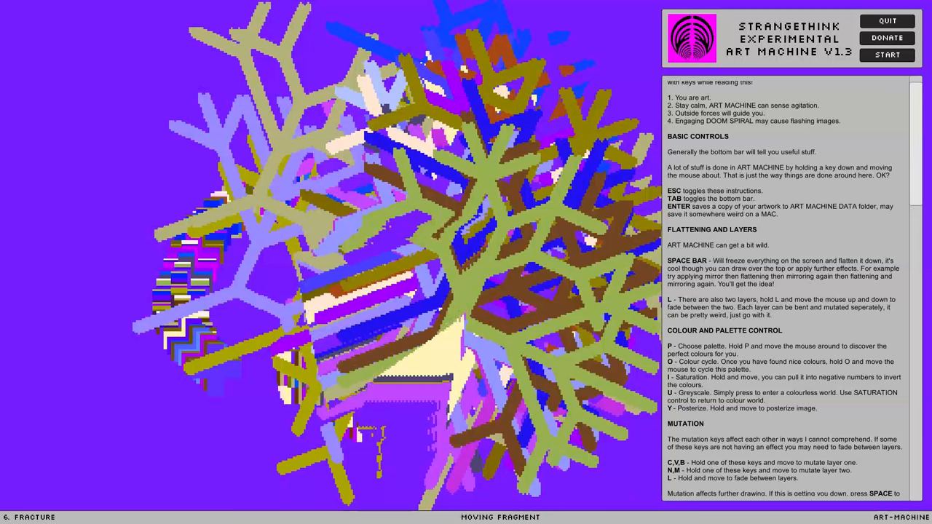
left_click_drag(393, 306, 350, 422)
left_click_drag(437, 233, 407, 365)
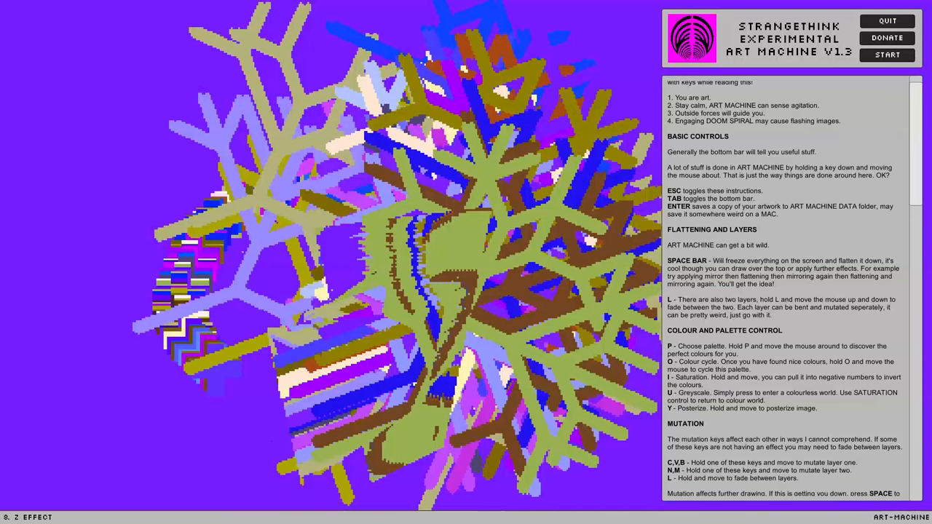
mouse_move(364, 255)
left_mouse_down()
mouse_move(408, 306)
mouse_move(437, 277)
mouse_move(437, 248)
left_mouse_up()
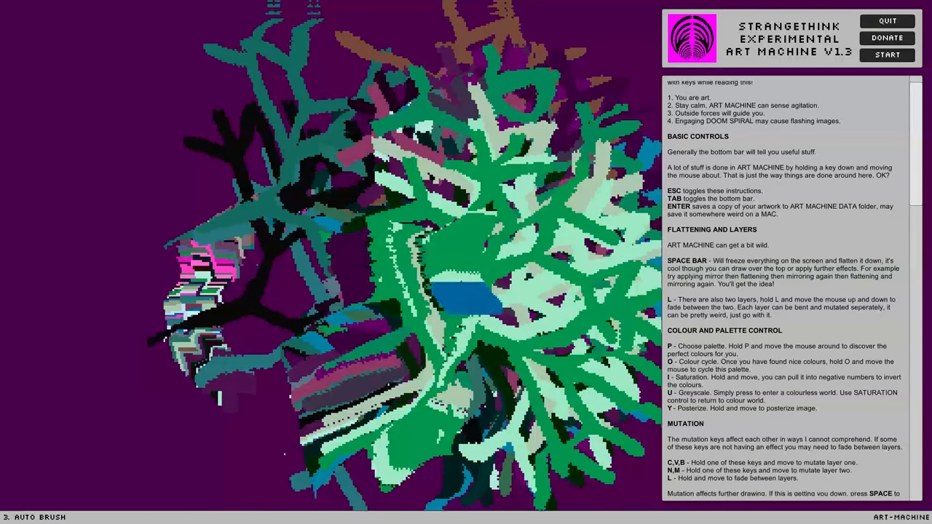
Step: Switch to physics objects, save the screen as memory material and cycle the palette colours
key("5")
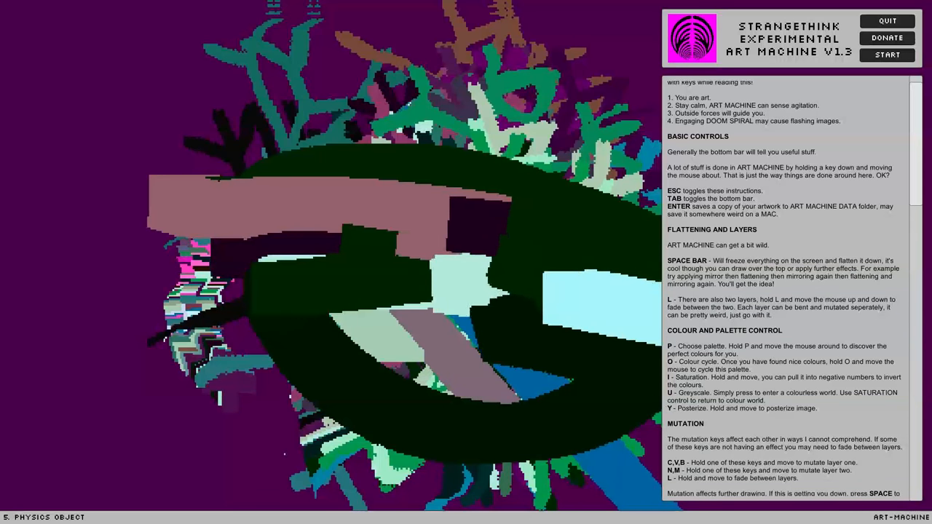
key("Return")
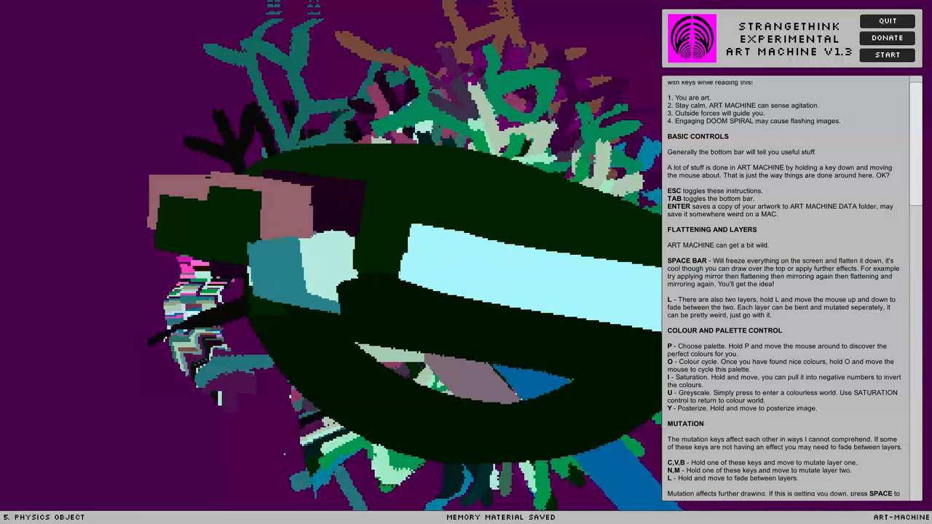
key("o")
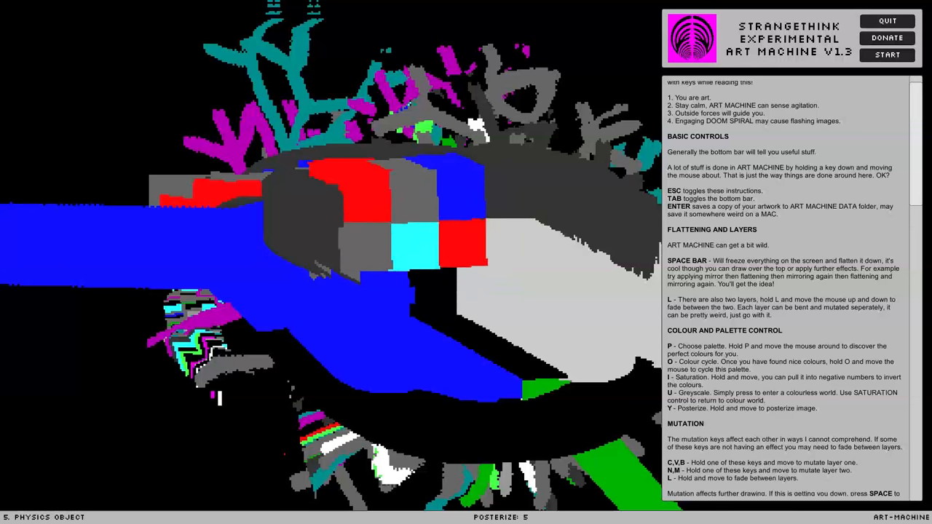
key("y")
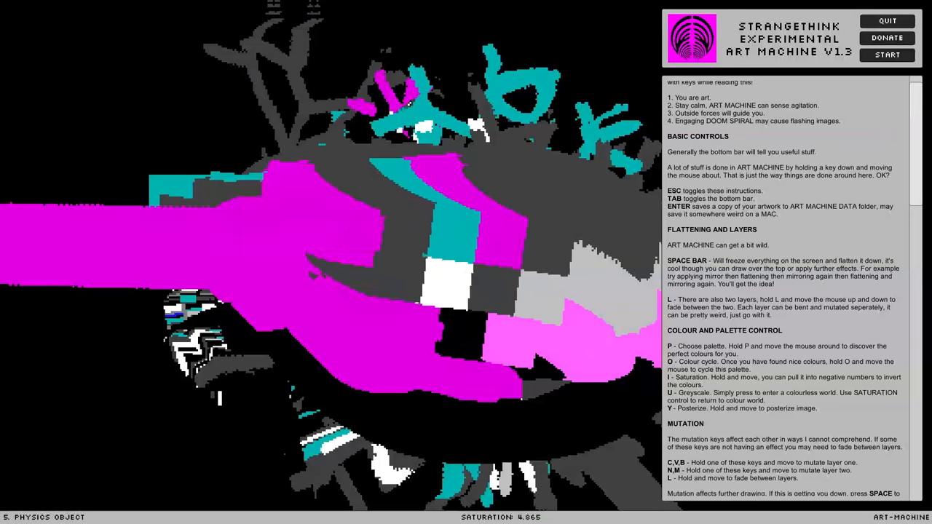
Step: Posterize the slab artwork, adjust saturation to vivid magenta and cyan, then tune the palette to pastels
key("i")
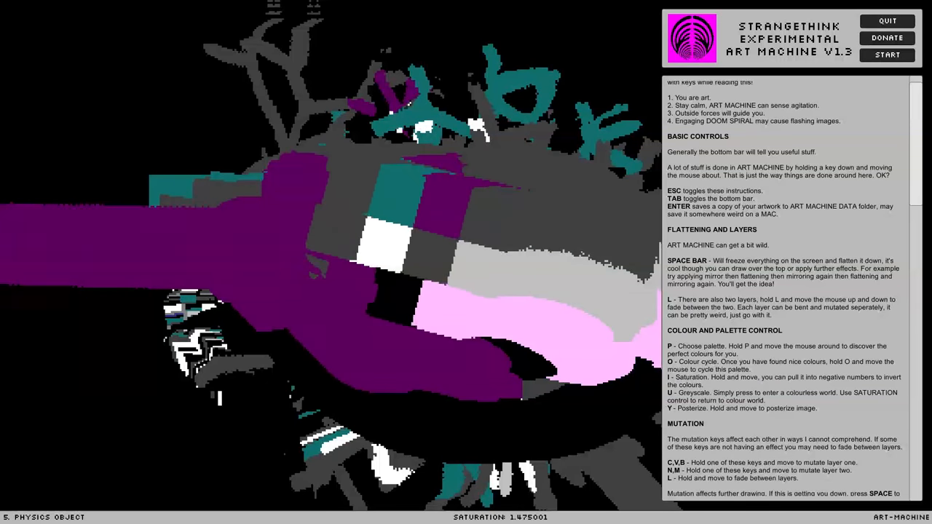
key("i")
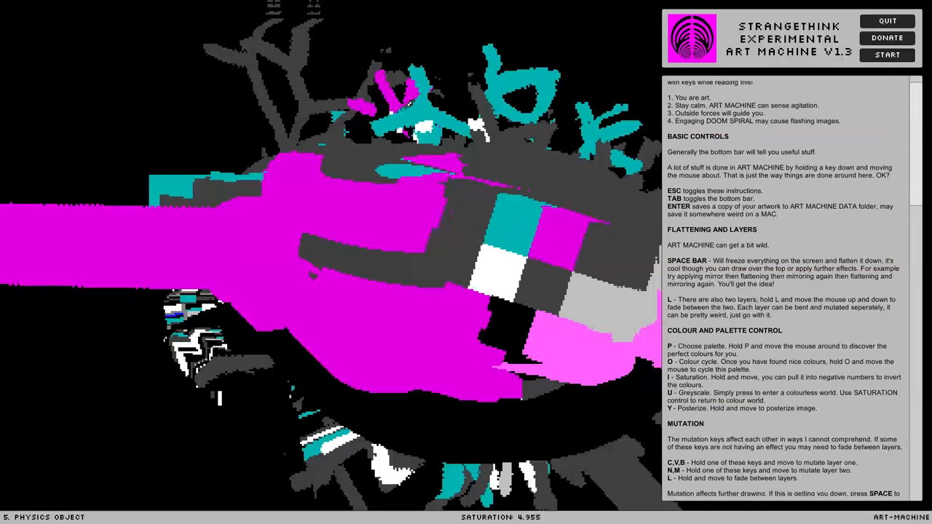
key("p")
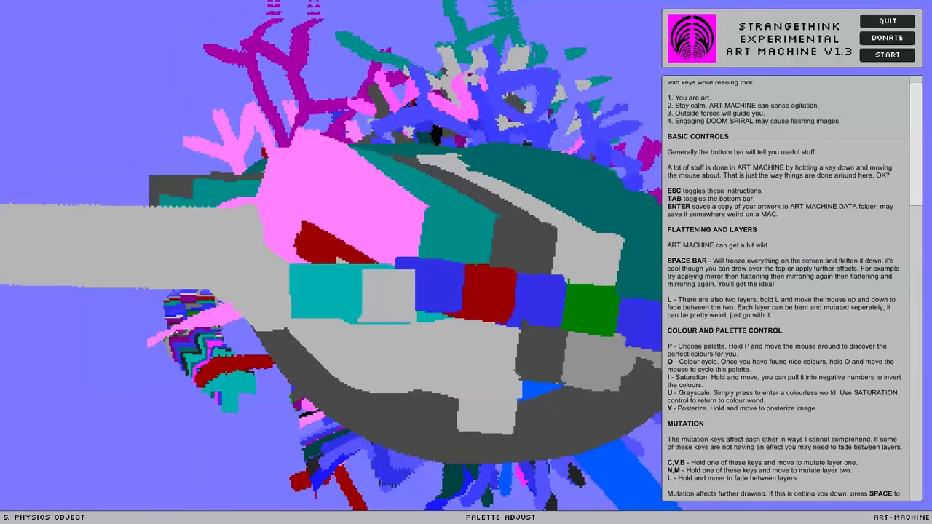
Step: Shift the palette toward green and magenta, then wipe the canvas to a flat colour with the Cleaner
key("p")
key("p")
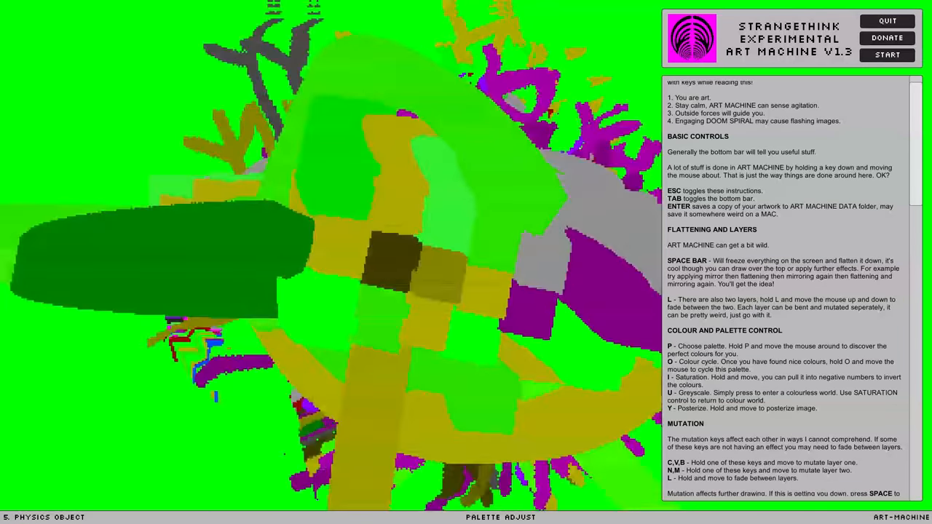
key("p")
key("p")
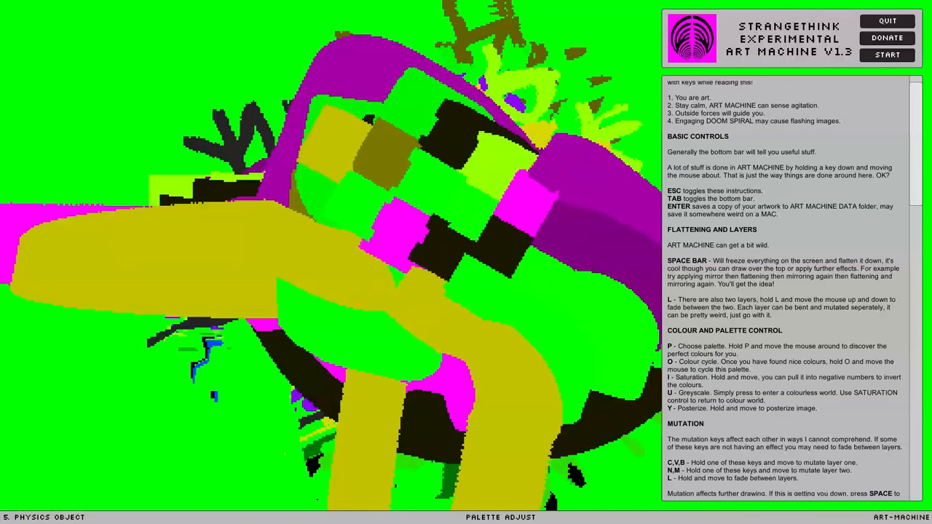
key("1")
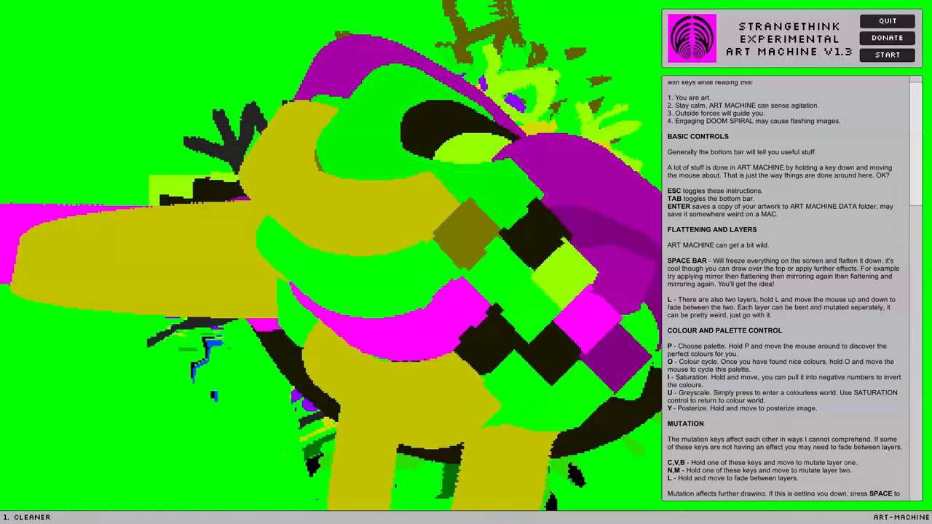
left_click(328, 262)
key("p")
key("p")
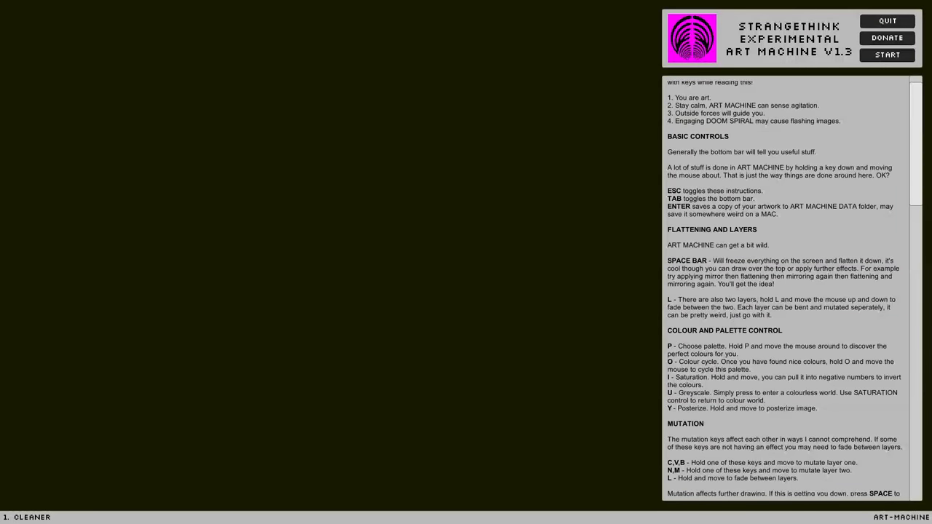
Step: Draw a spiralling trail of green cubes and cycle colours so the background turns green
key("o")
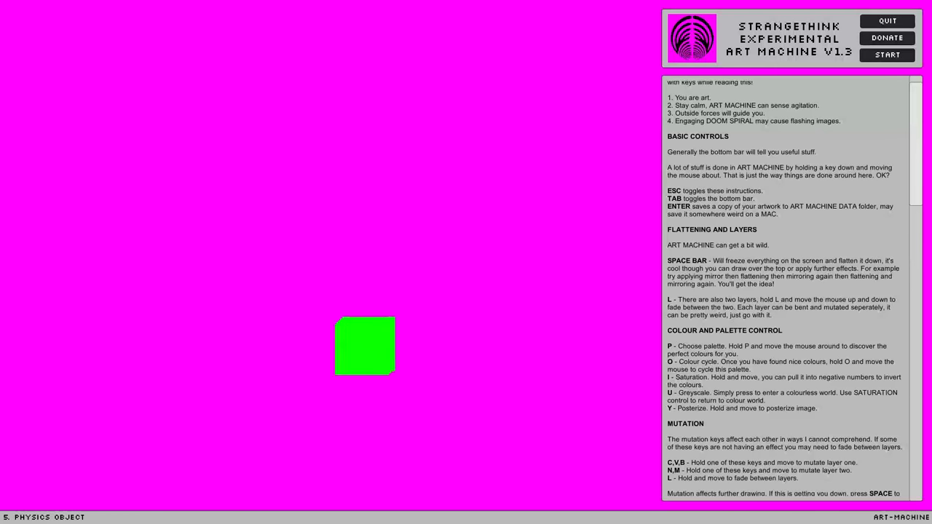
mouse_move(365, 346)
left_mouse_down()
mouse_move(408, 219)
mouse_move(452, 219)
left_mouse_up()
key("o")
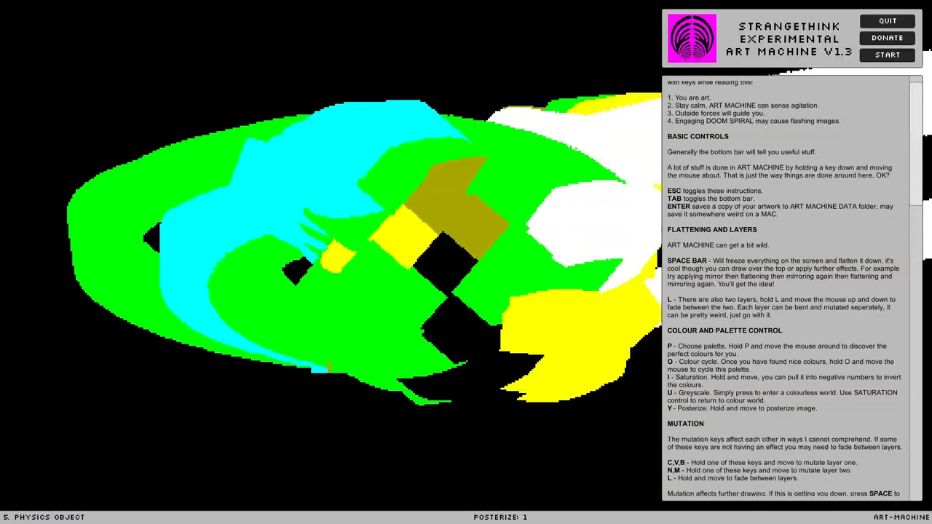
Step: Posterize the cube-trail artwork on black, trying levels 1, 3 and settling on 2
key("y")
key("y")
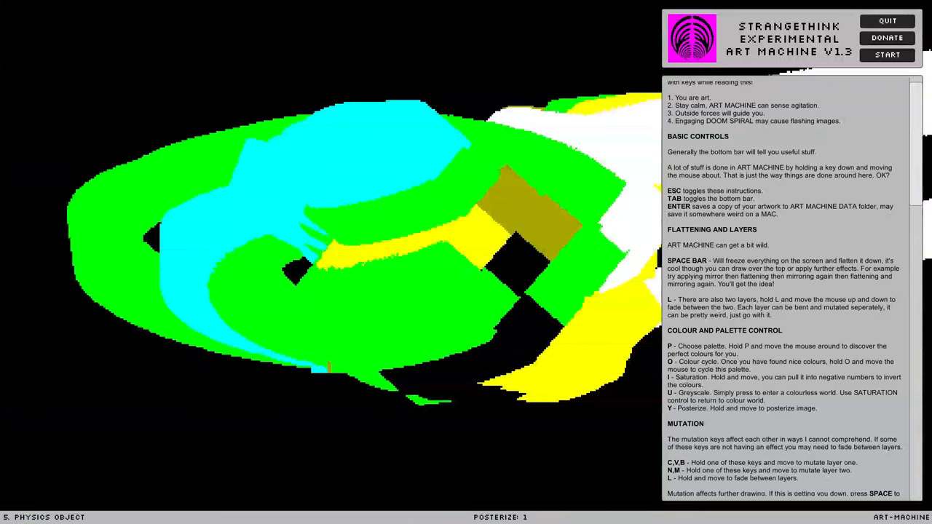
key("y")
key("y")
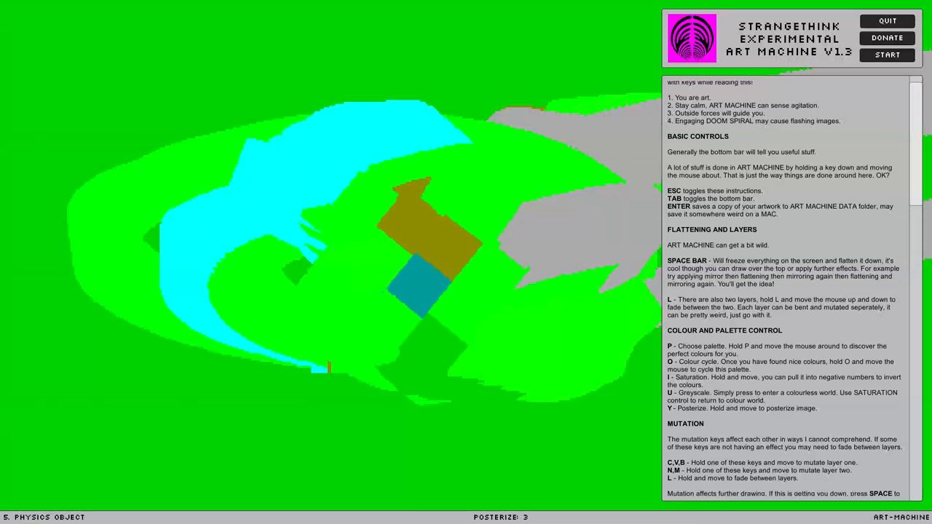
key("y")
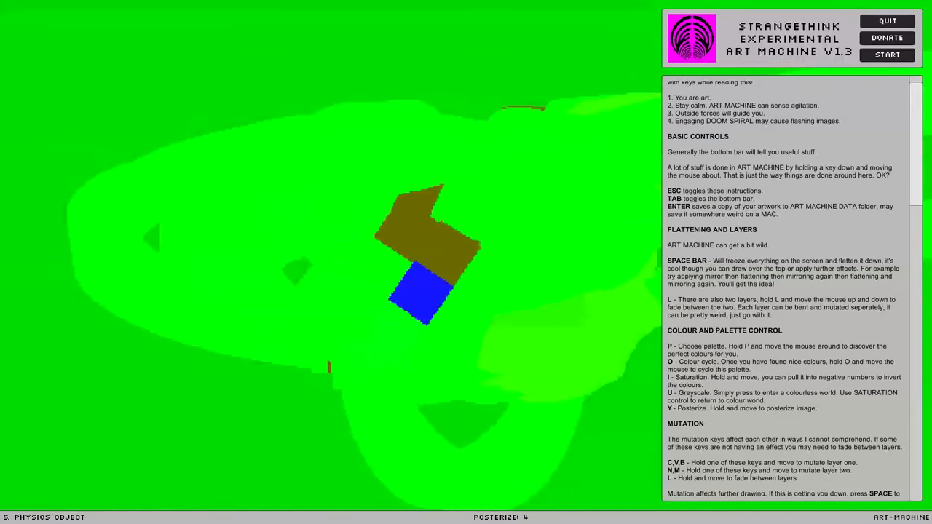
key("y")
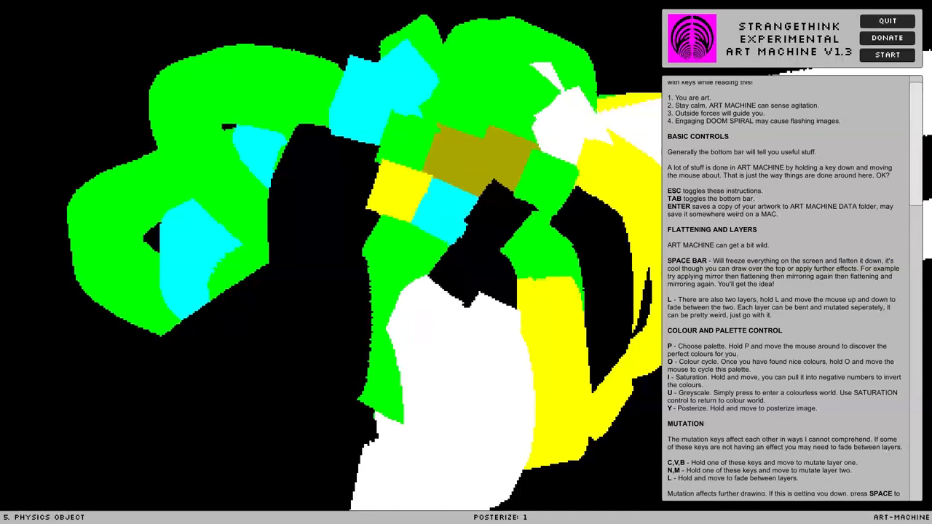
scroll(787, 292, "down", 8)
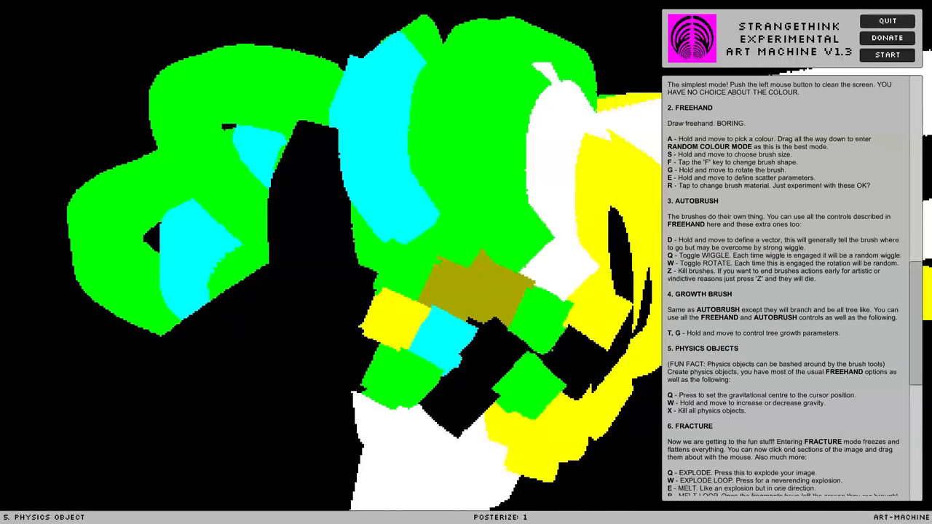
scroll(786, 291, "up", 3)
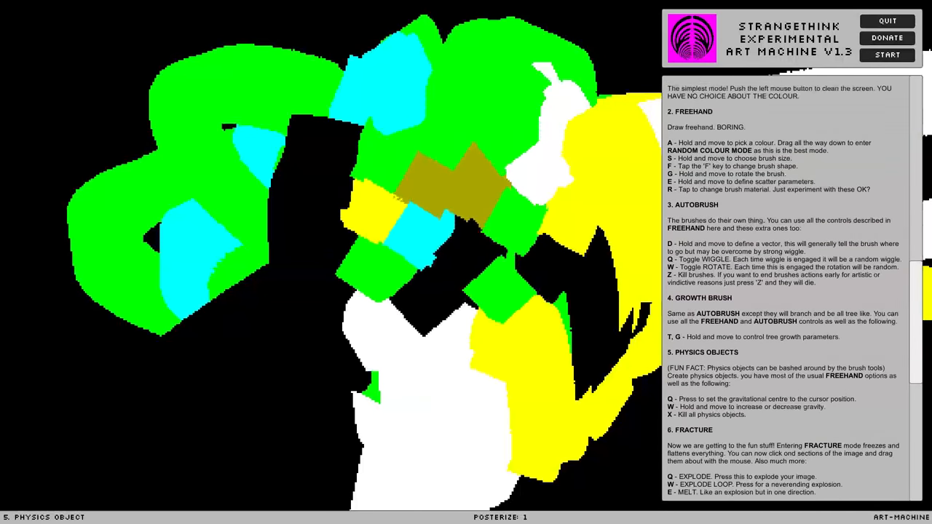
scroll(787, 291, "up", 5)
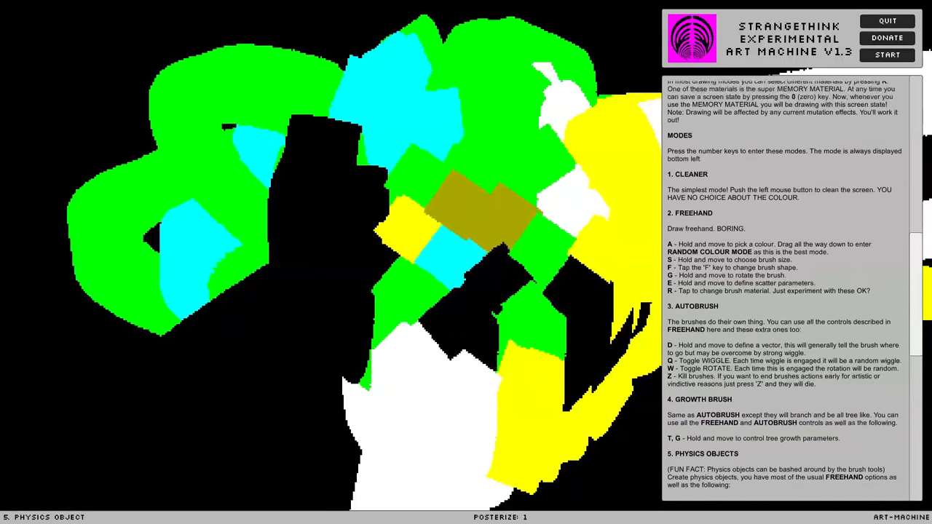
scroll(787, 291, "up", 5)
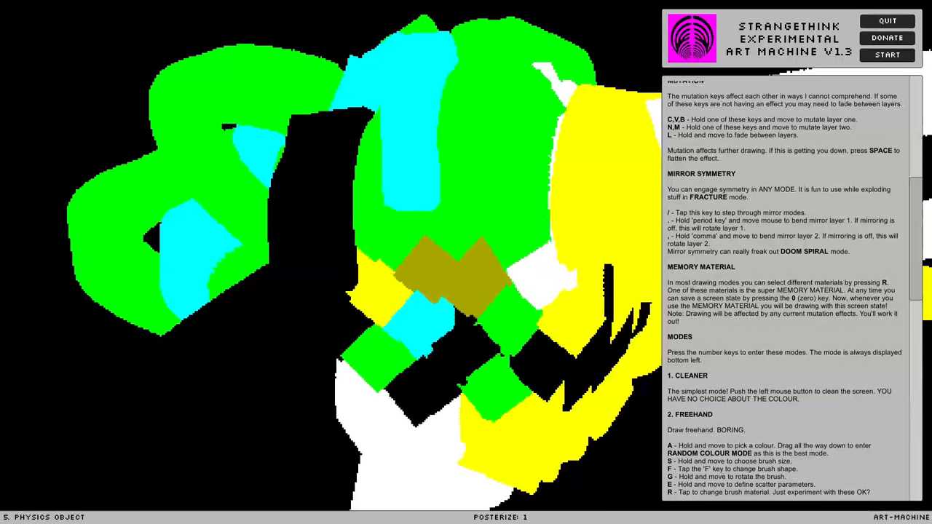
scroll(786, 292, "up", 1)
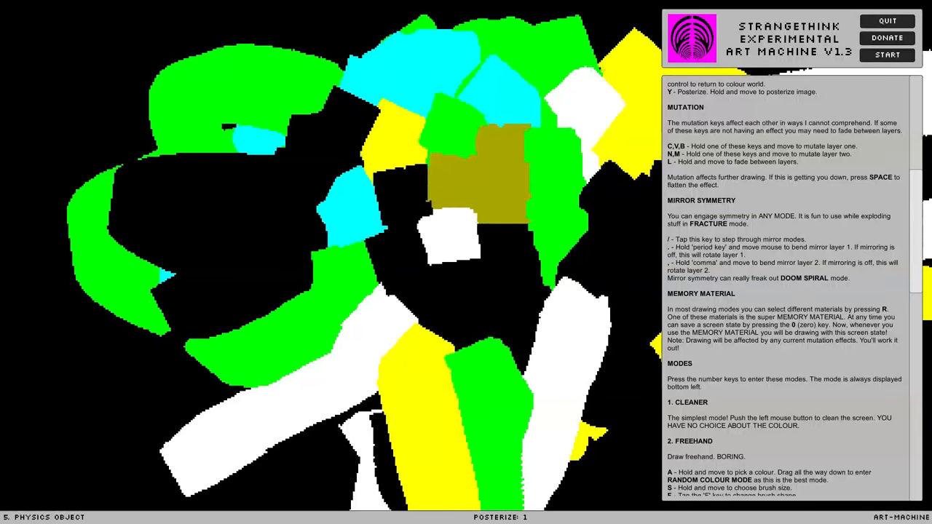
Step: Enable mirror symmetry and shift central and lower-left fragments into a symmetric white shape
key("slash")
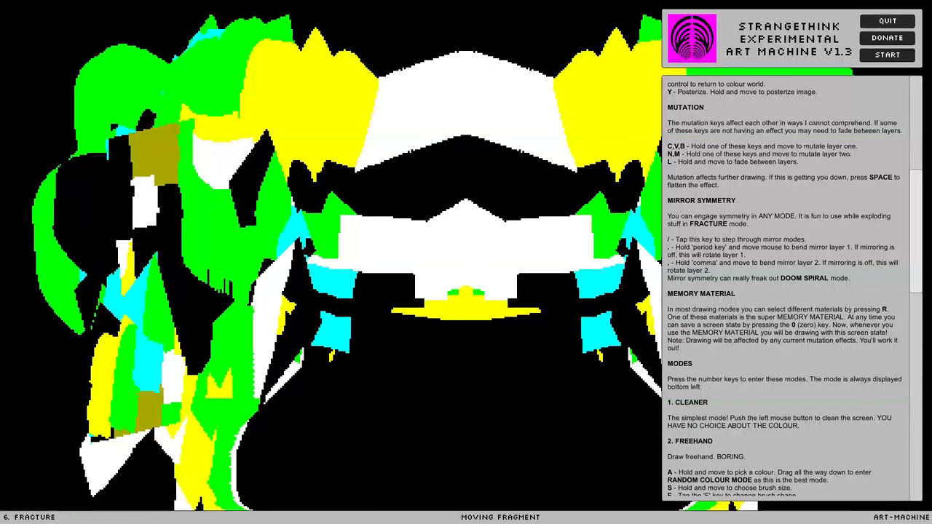
mouse_move(466, 306)
left_mouse_down()
mouse_move(466, 408)
mouse_move(466, 394)
left_mouse_up()
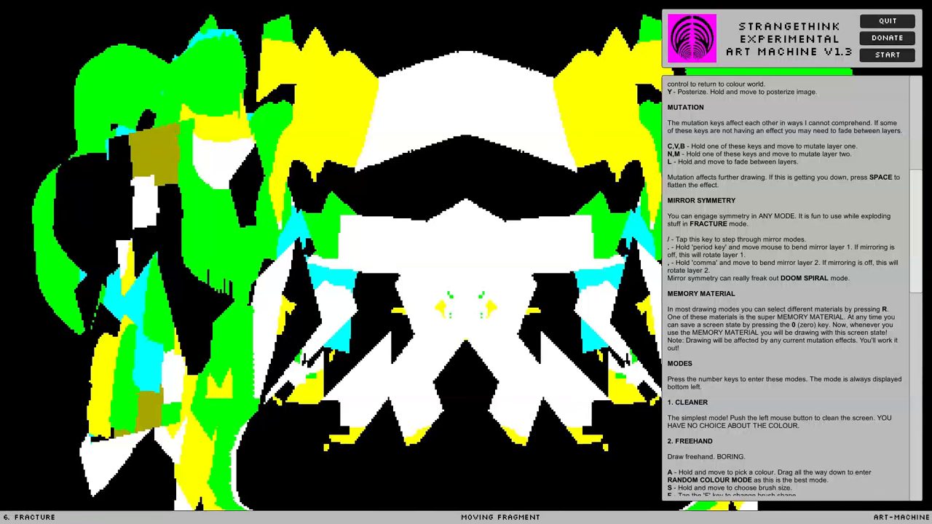
left_click_drag(146, 365, 321, 408)
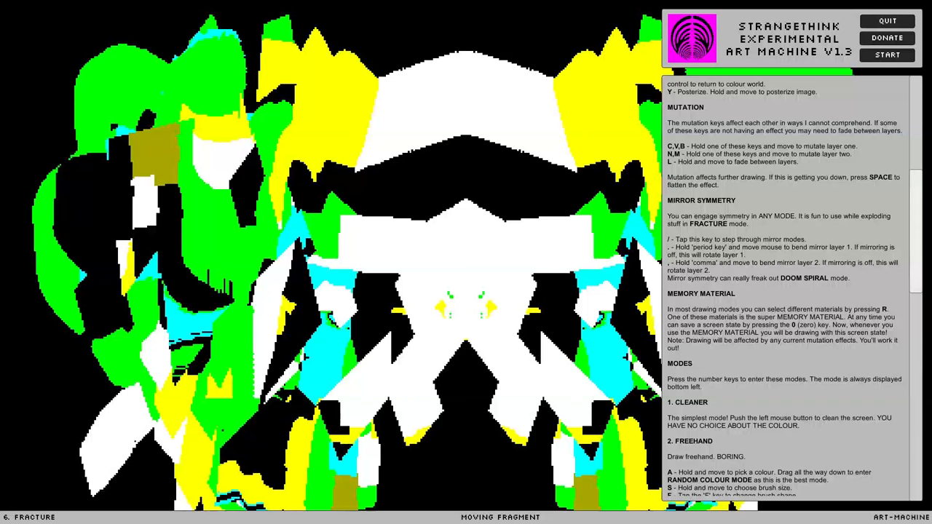
scroll(787, 291, "down", 2)
scroll(787, 292, "down", 2)
scroll(787, 292, "down", 1)
scroll(787, 291, "up", 2)
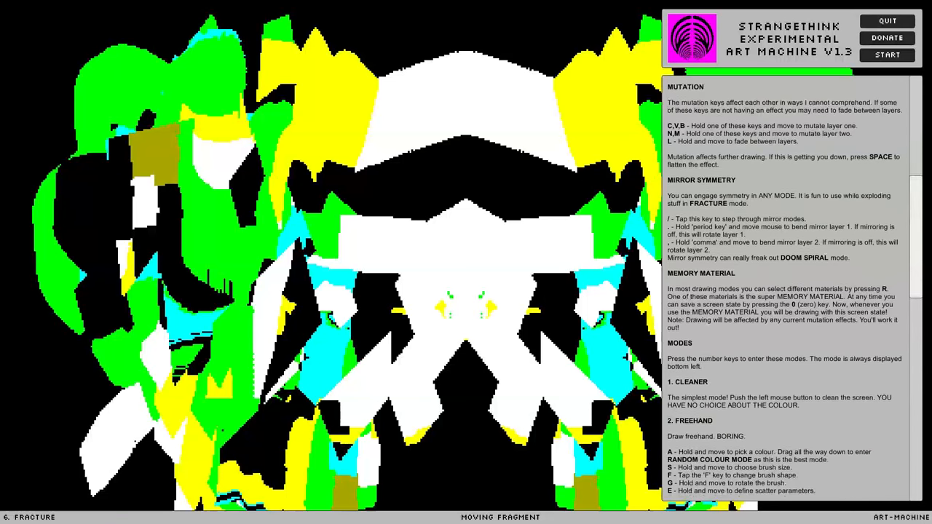
scroll(786, 291, "up", 1)
scroll(787, 291, "up", 1)
scroll(787, 291, "up", 1)
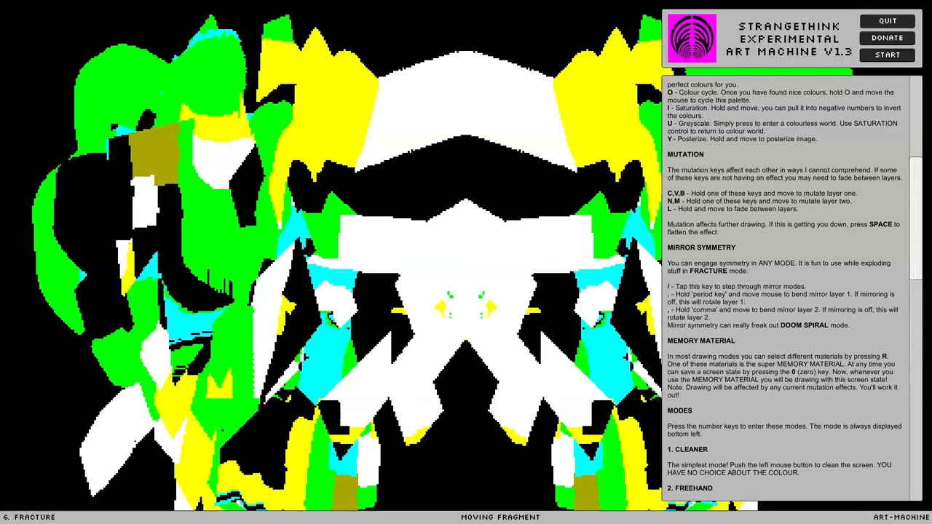